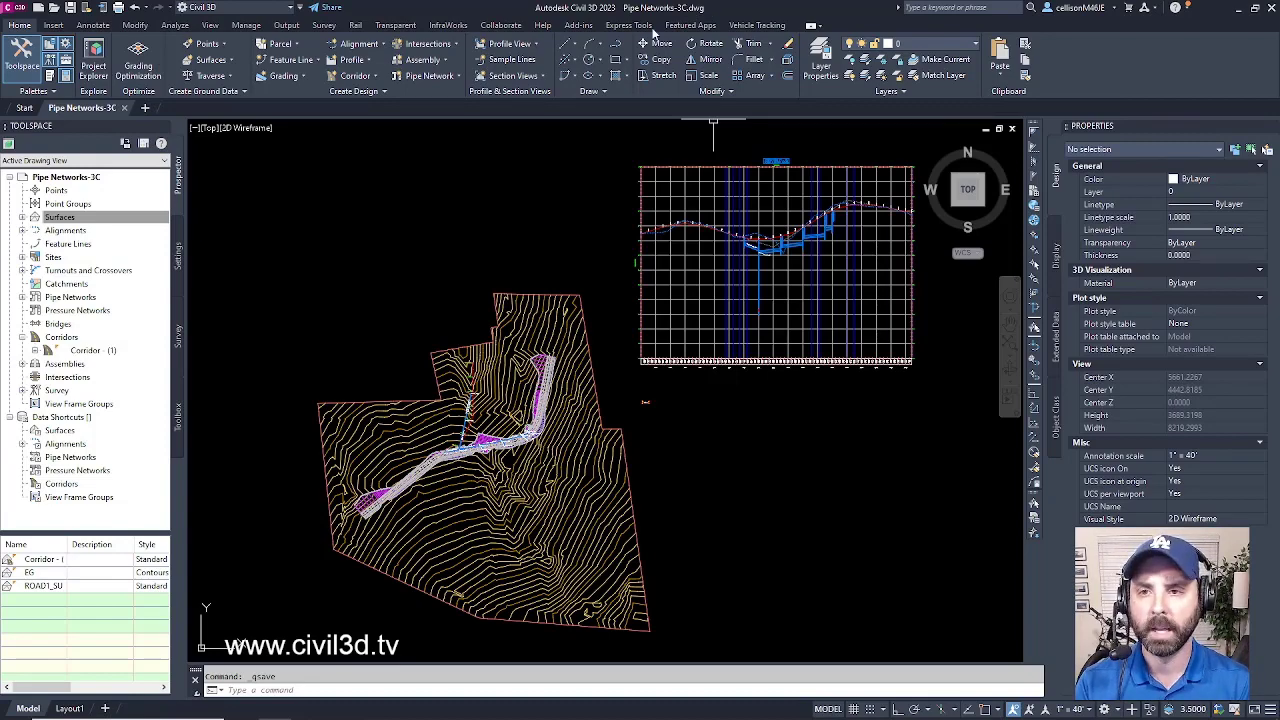
# Select the EG surface twice to show its contextual ribbon, clearing the selection each time
pyautogui.moveTo(597, 545); pyautogui.dragTo(616, 481, button='middle')
pyautogui.scroll(3, 616, 483)
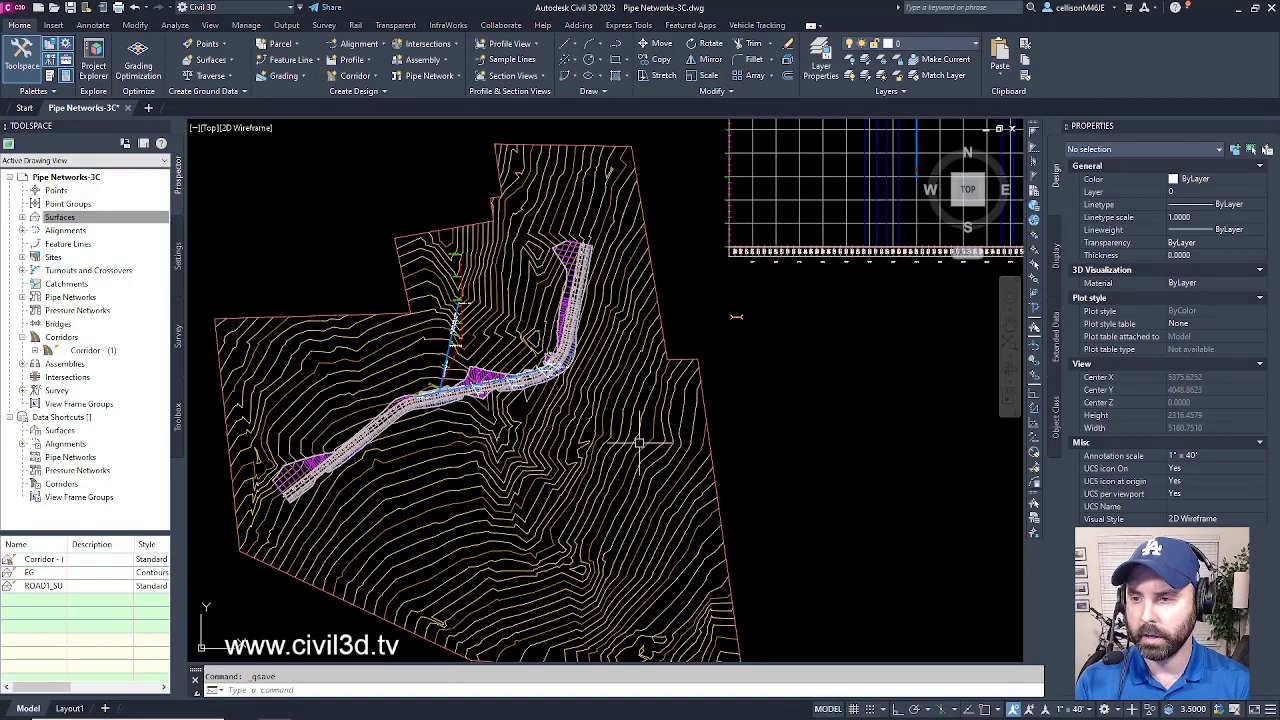
pyautogui.click(622, 415)
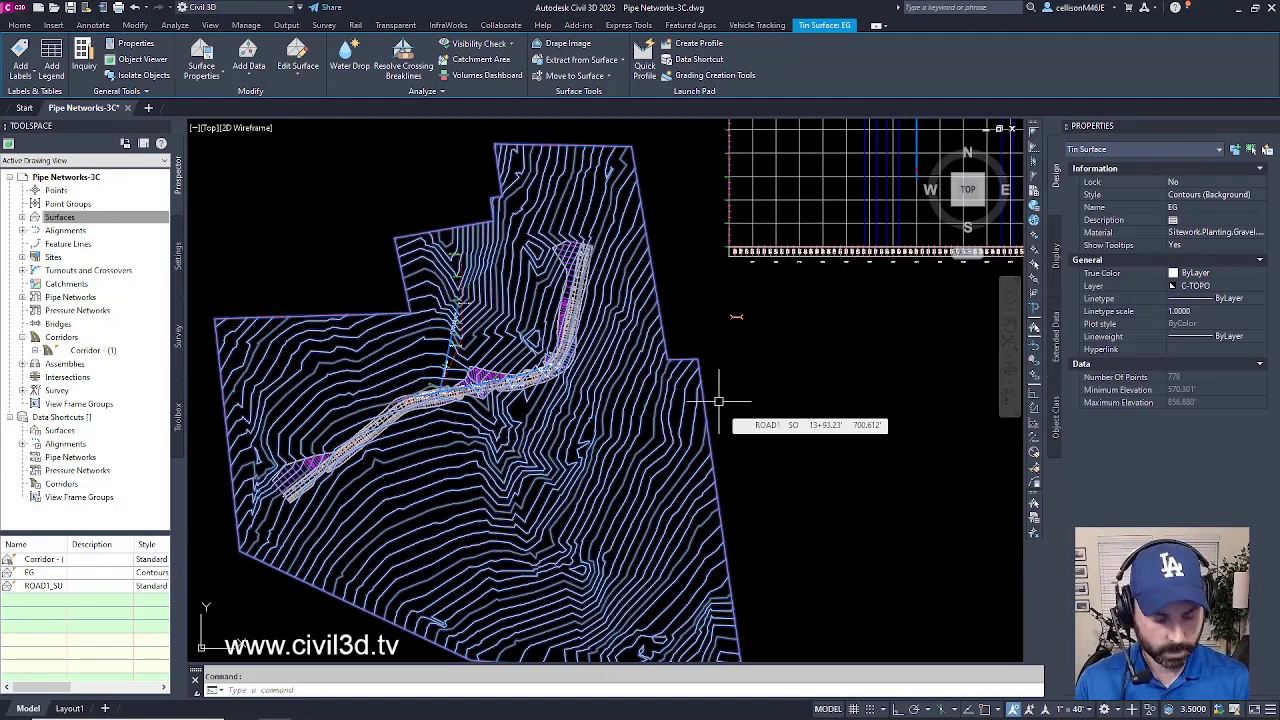
pyautogui.press('Escape')
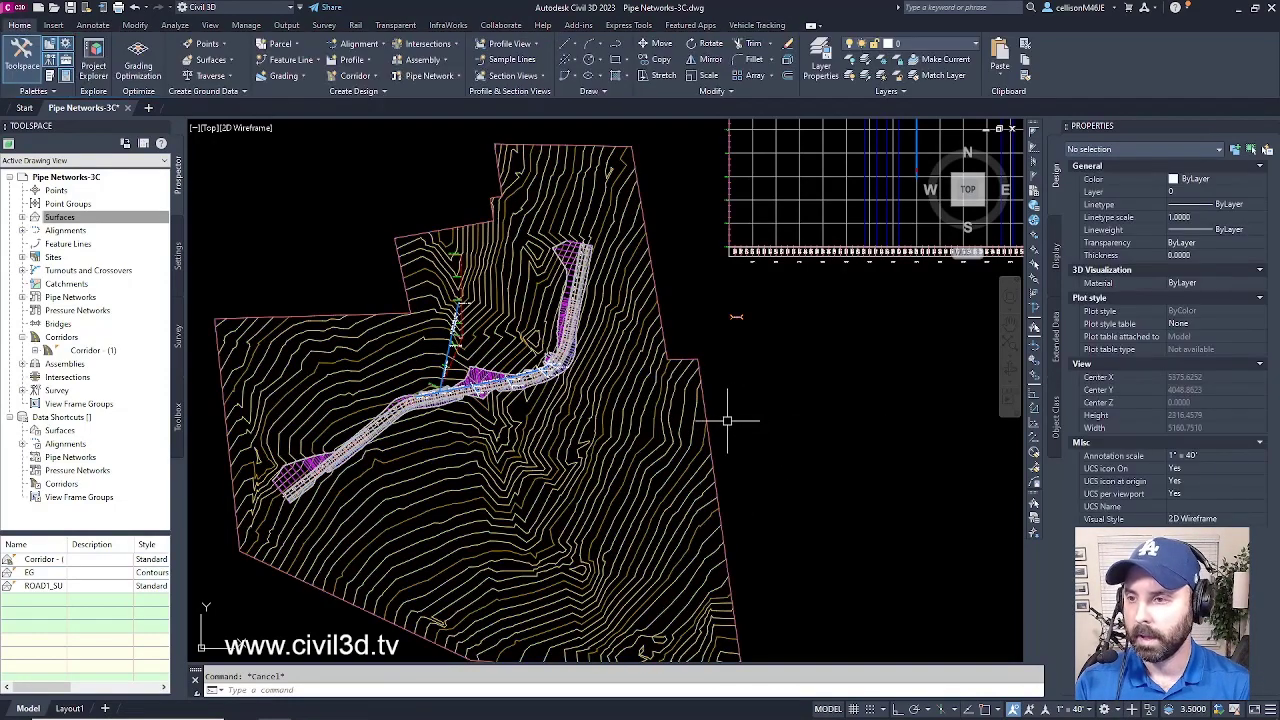
pyautogui.moveTo(727, 421); pyautogui.dragTo(739, 393, button='middle')
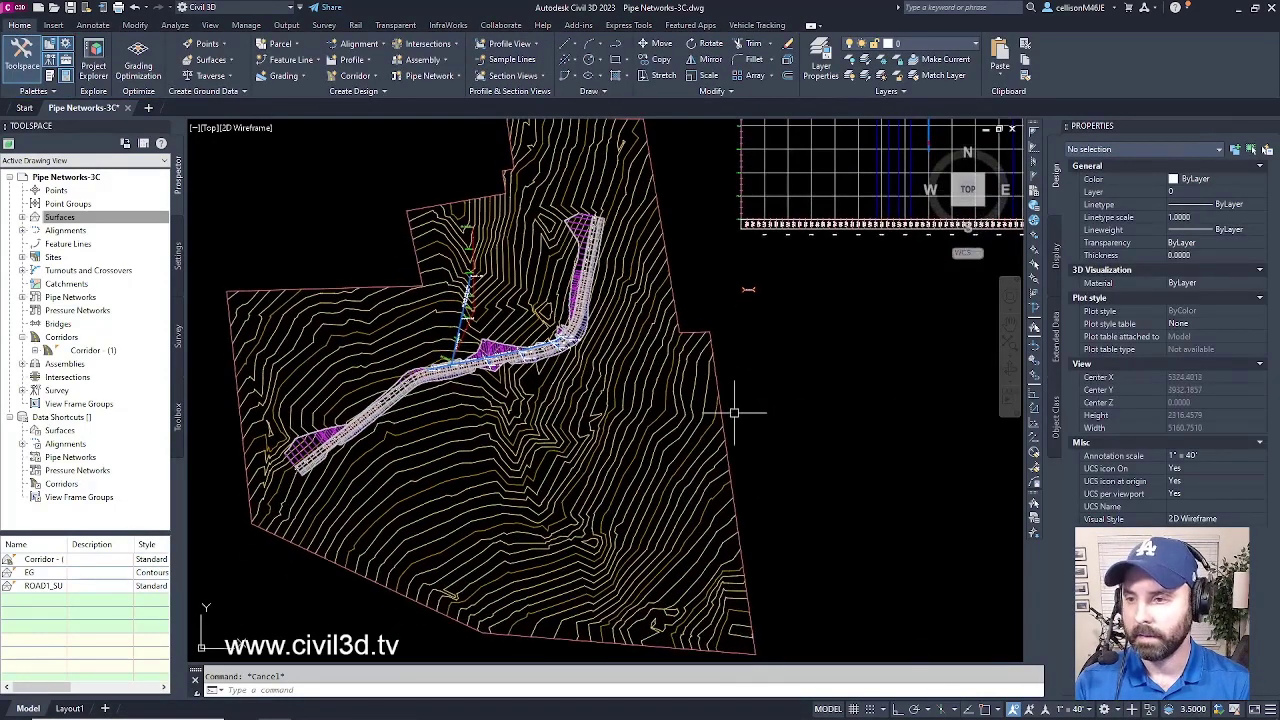
pyautogui.click(524, 235)
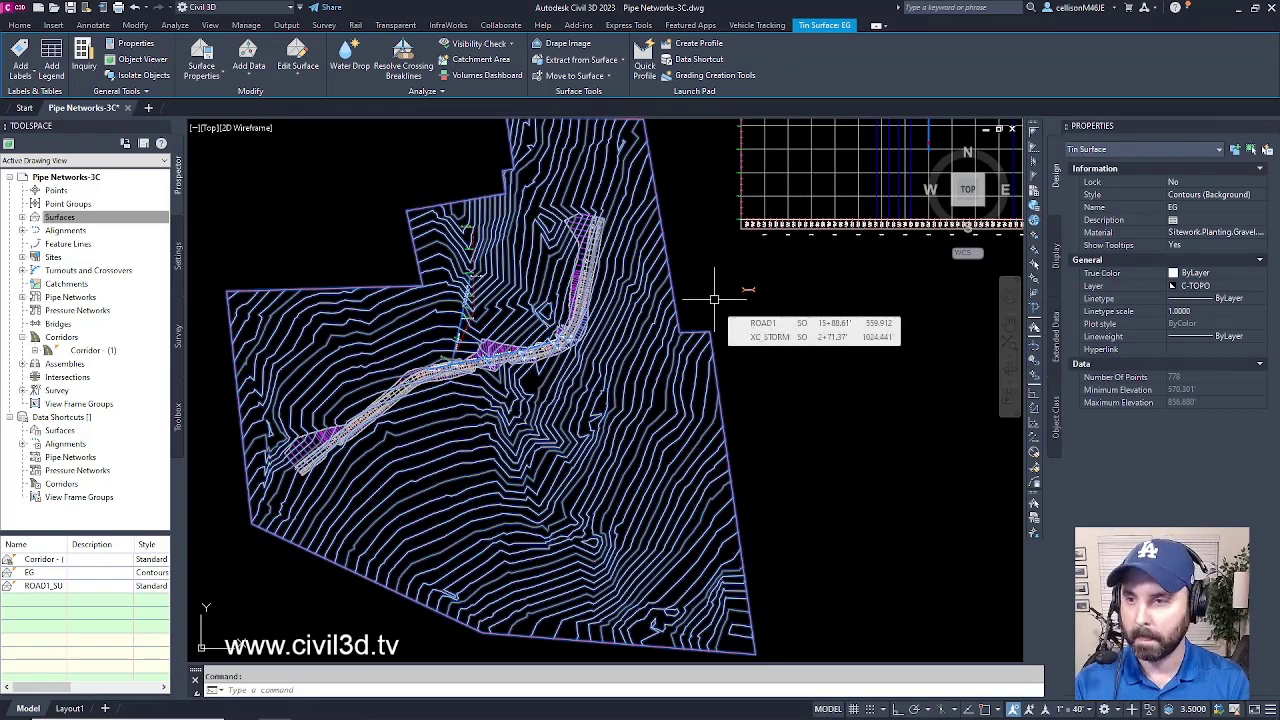
pyautogui.press('Escape')
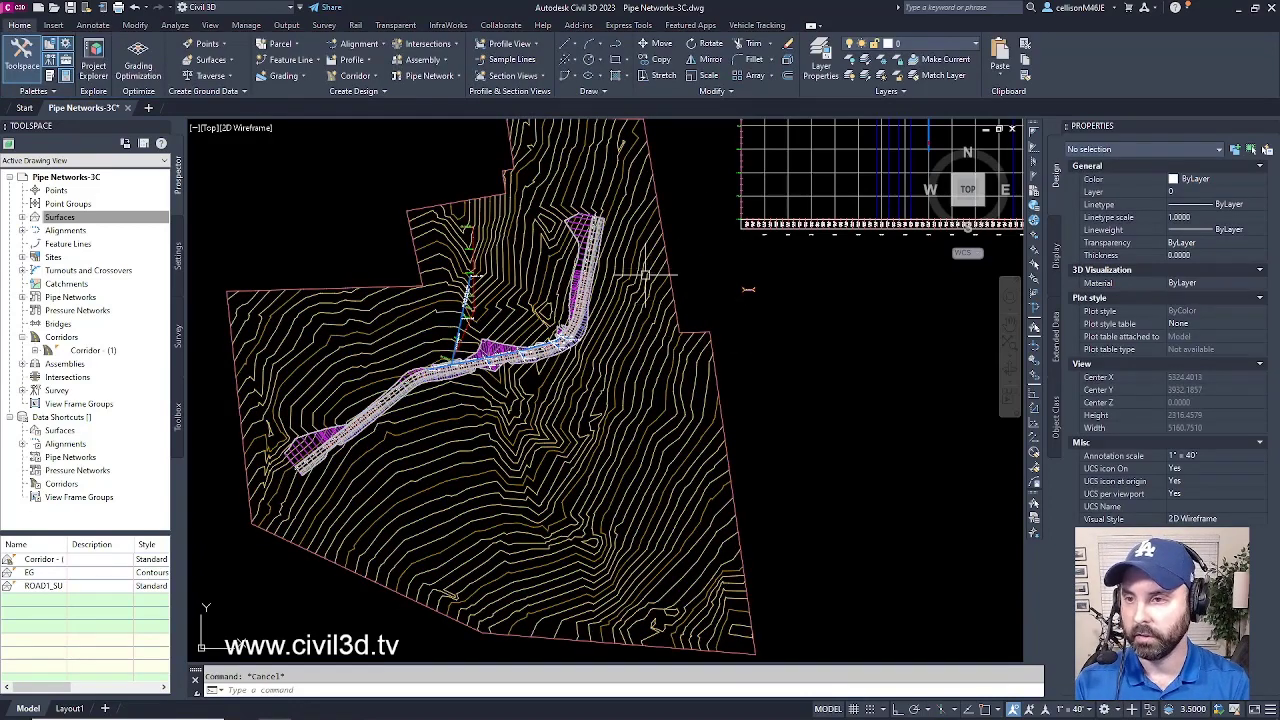
# Select the corridor at its northern end to show its tools, then clear the selection
pyautogui.scroll(6, 597, 241)
pyautogui.moveTo(599, 215); pyautogui.dragTo(581, 270, button='middle')
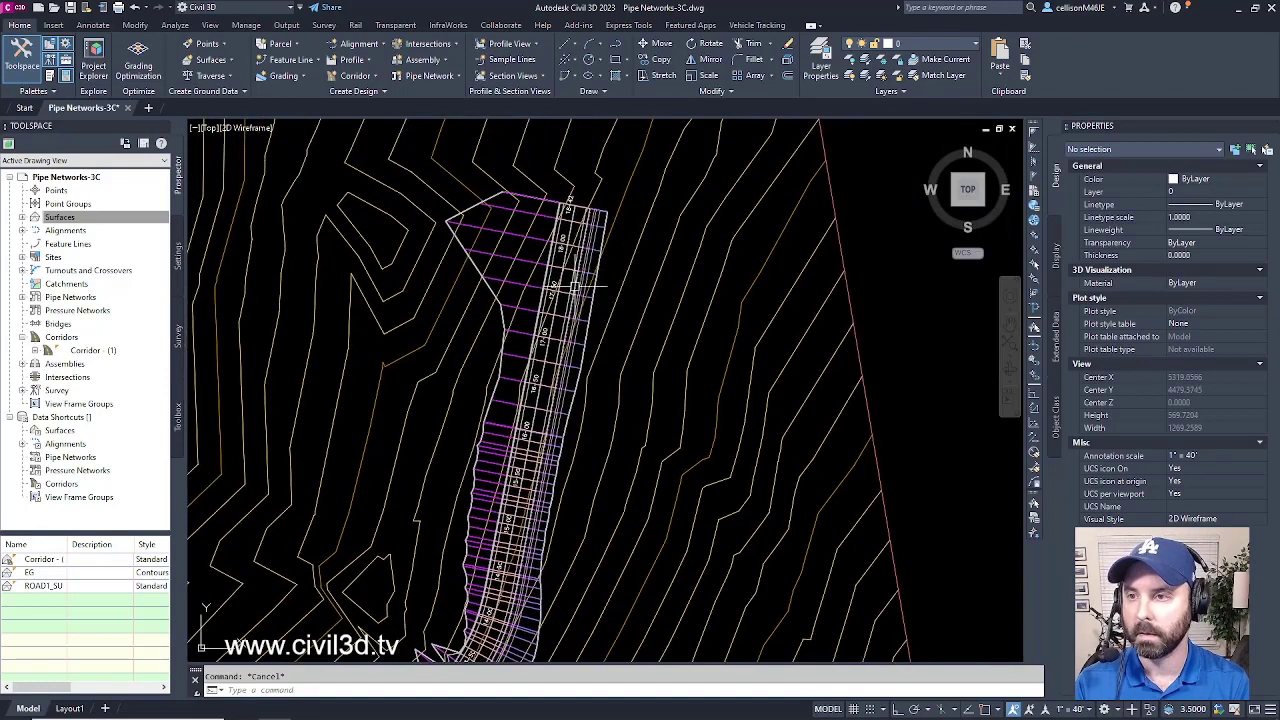
pyautogui.click(512, 230)
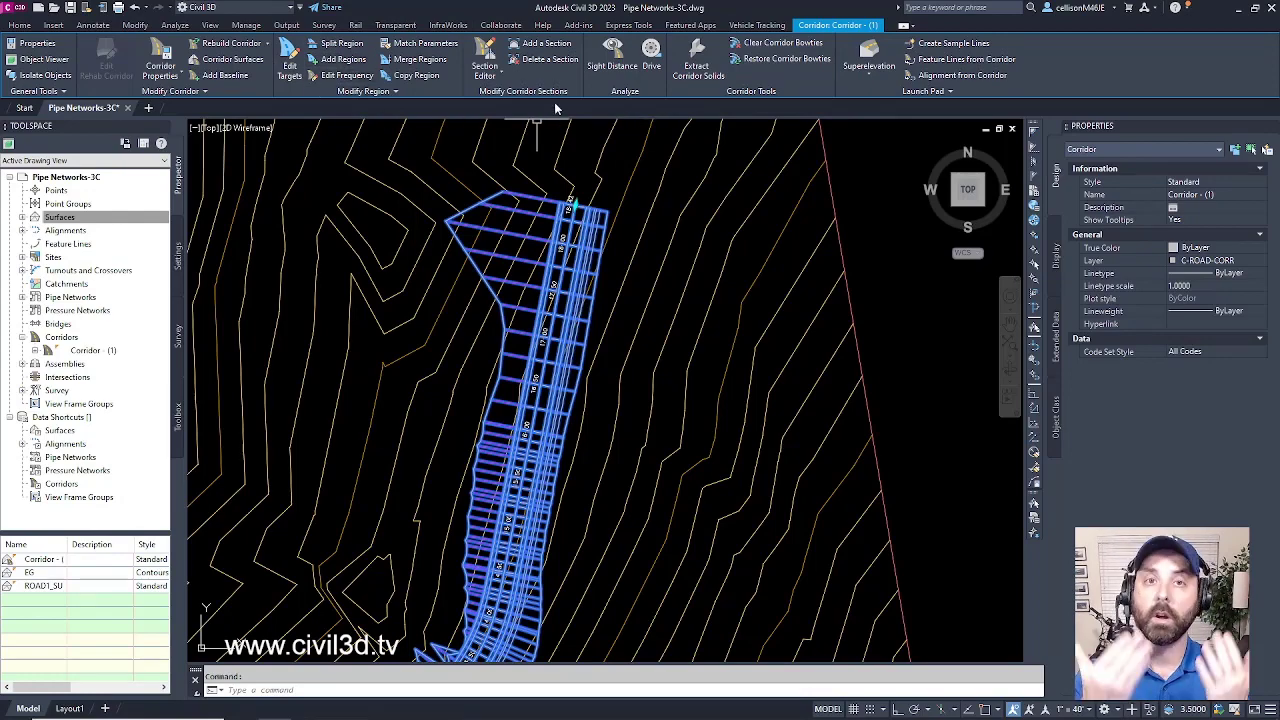
pyautogui.press('Escape')
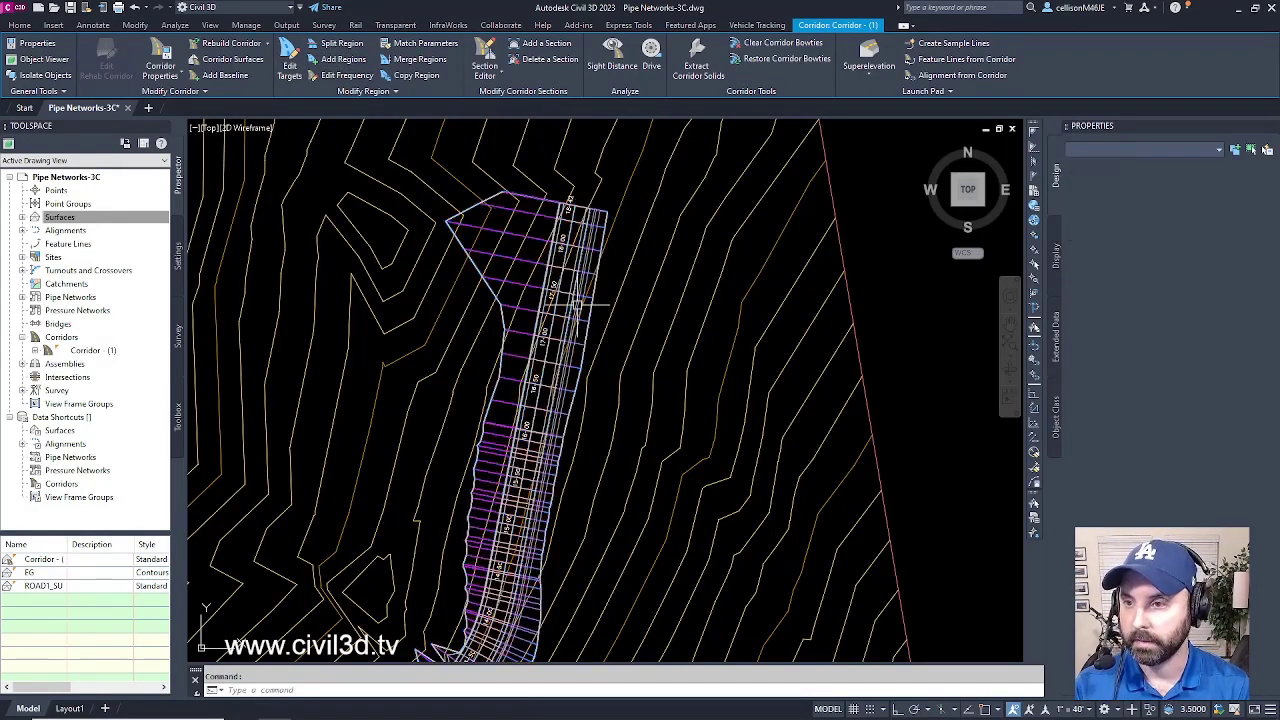
# Bring the storm pipe network into view and select the XC_STORM alignment
pyautogui.scroll(-3, 470, 340)
pyautogui.moveTo(470, 340)
pyautogui.mouseDown(button='middle')
pyautogui.moveTo(493, 357)
pyautogui.moveTo(525, 349)
pyautogui.mouseUp(button='middle')
pyautogui.scroll(5, 471, 337)
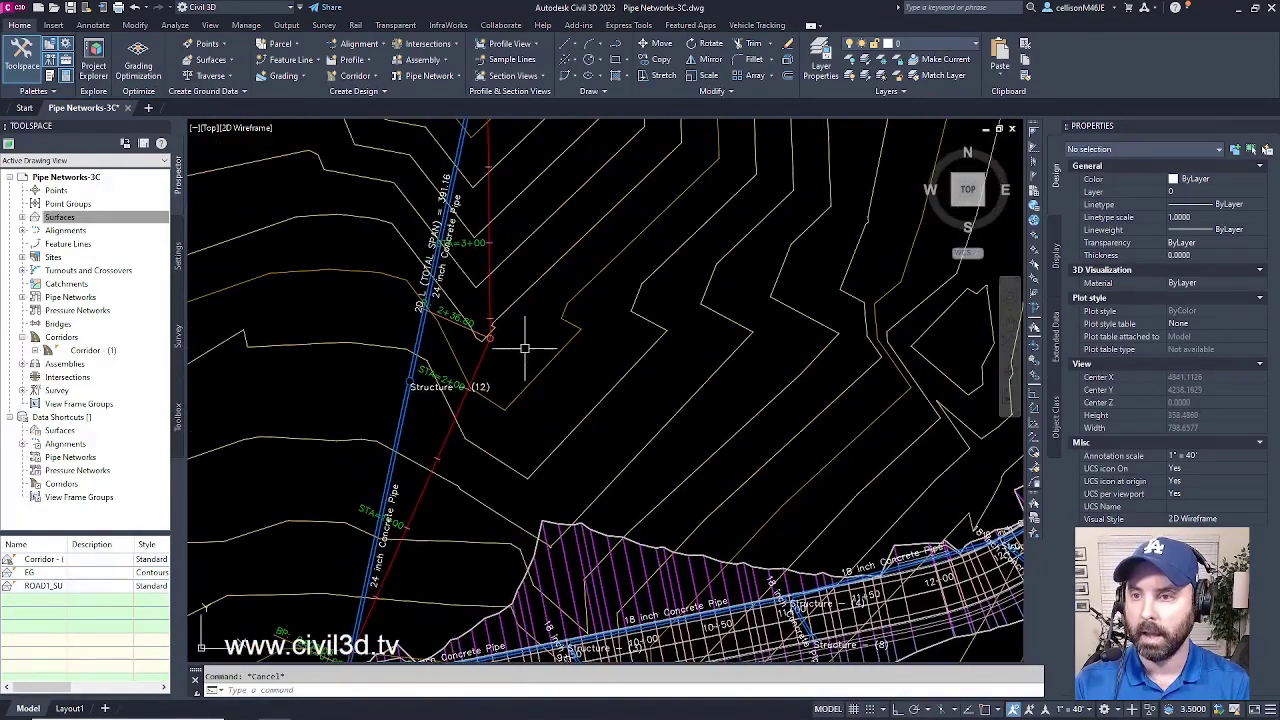
pyautogui.click(490, 260)
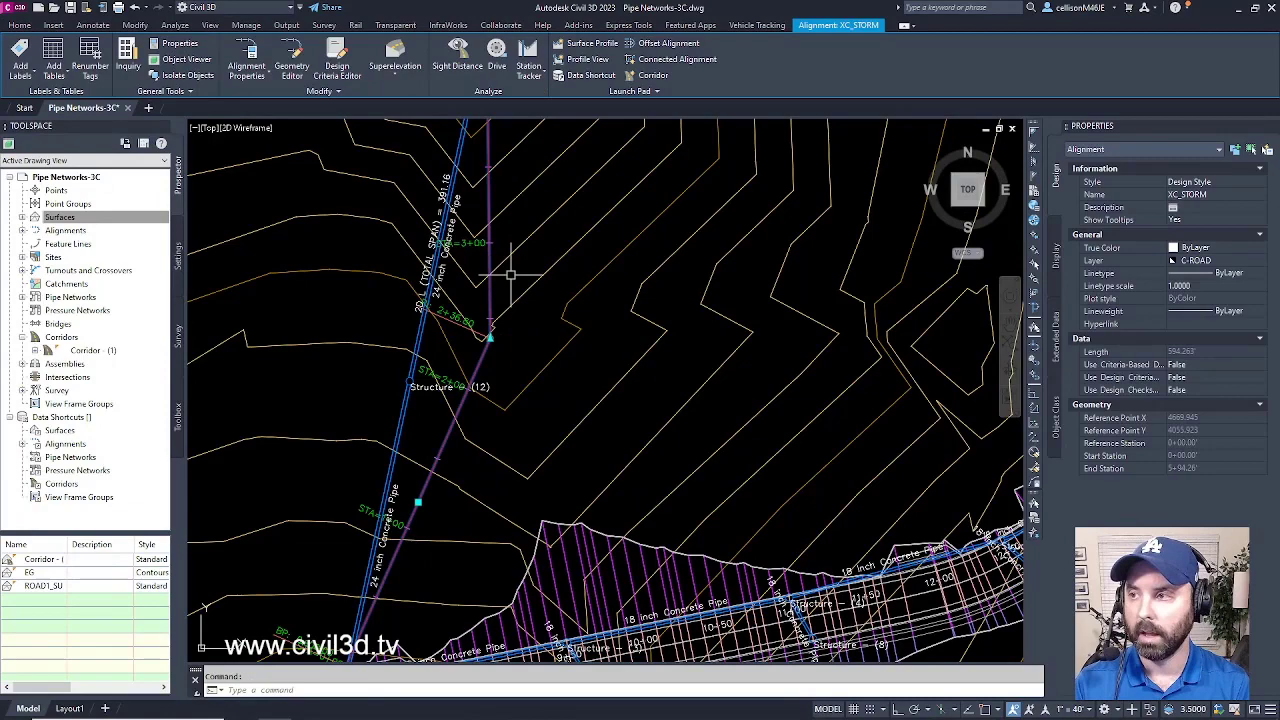
# Select the 24 inch concrete pipe near the corridor to show its tools, then deselect it
pyautogui.scroll(-3, 515, 285)
pyautogui.moveTo(515, 285); pyautogui.dragTo(569, 337, button='middle')
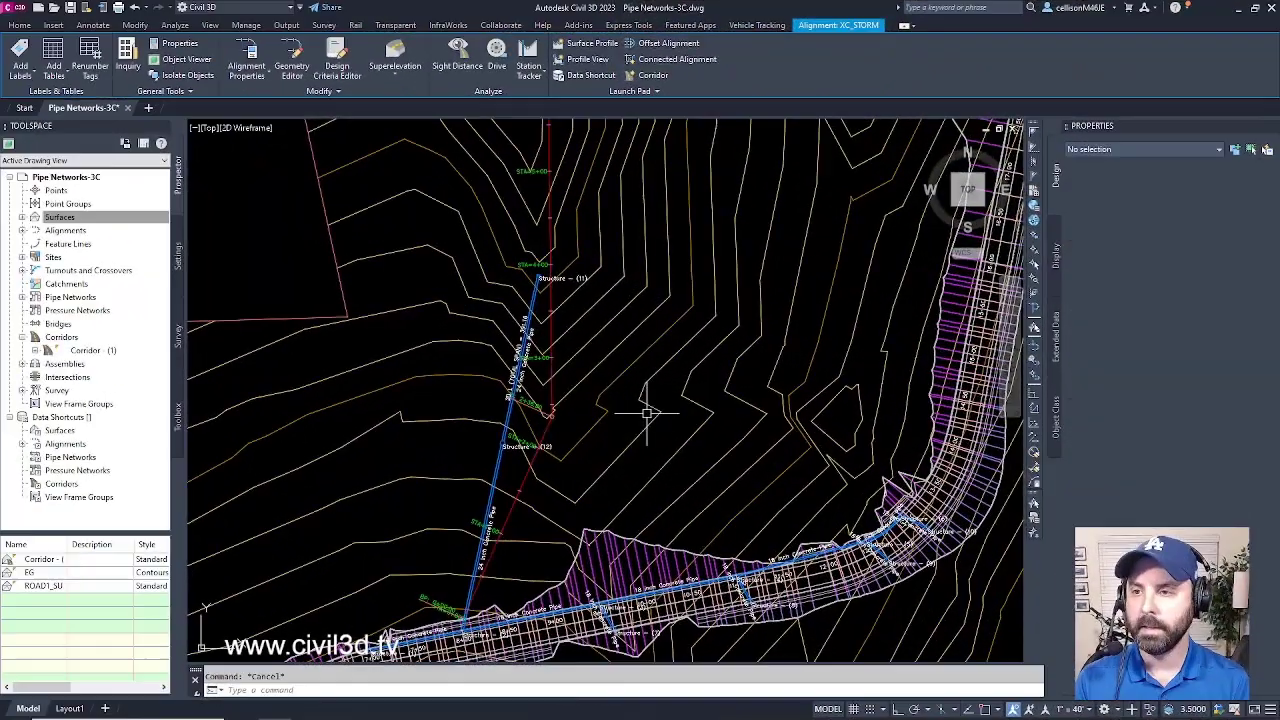
pyautogui.scroll(6, 560, 440)
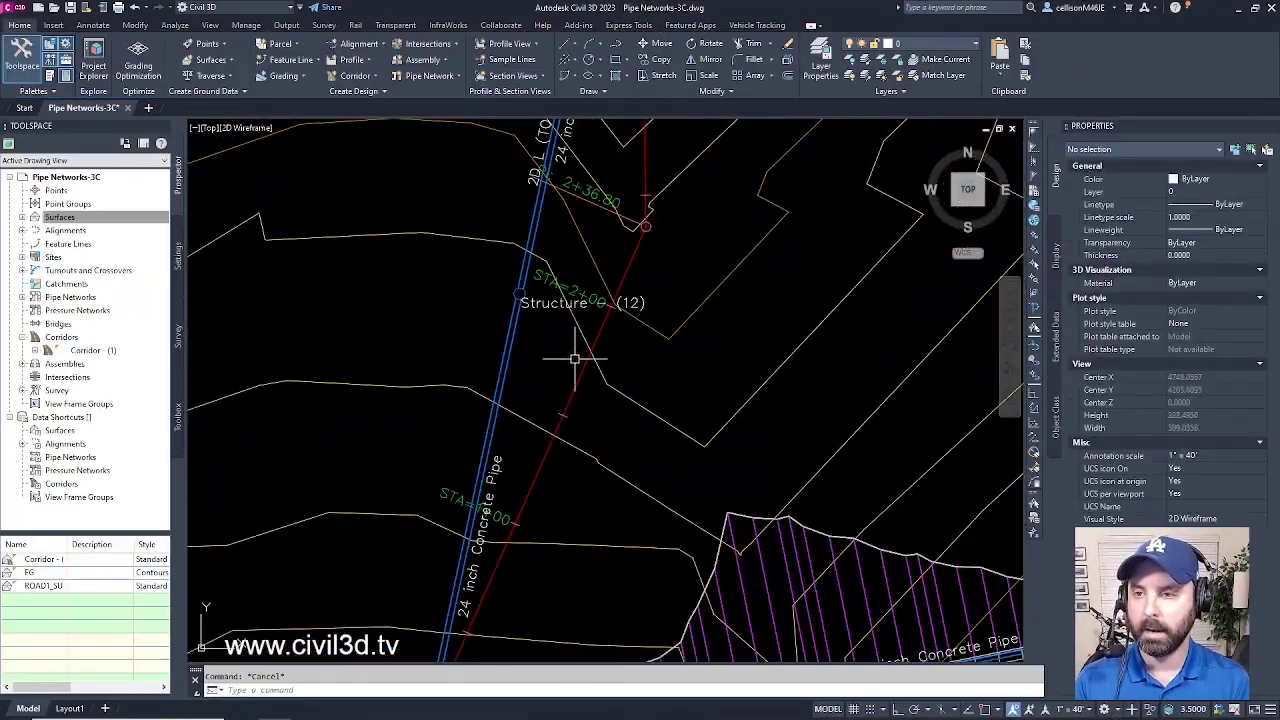
pyautogui.click(507, 369)
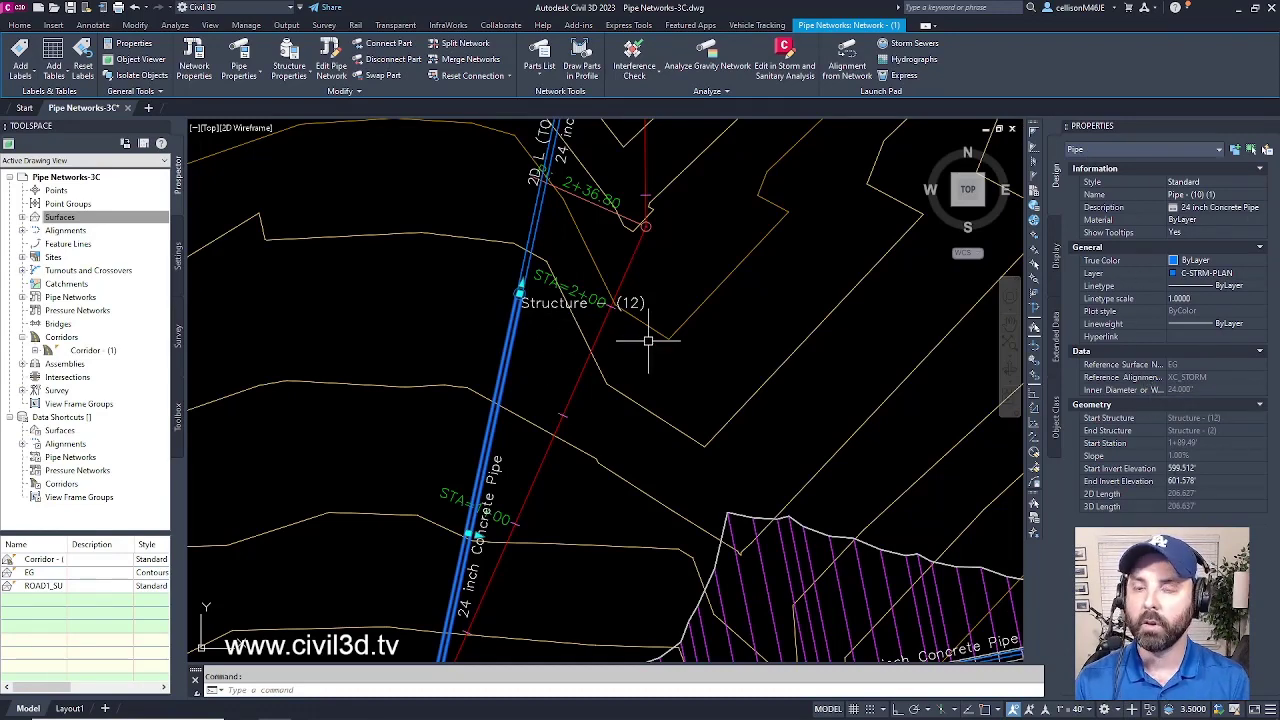
pyautogui.press('Escape')
# Zoom in around the 24 inch pipe and select the corridor to show its tools
pyautogui.scroll(-3, 632, 342)
pyautogui.scroll(2, 620, 322)
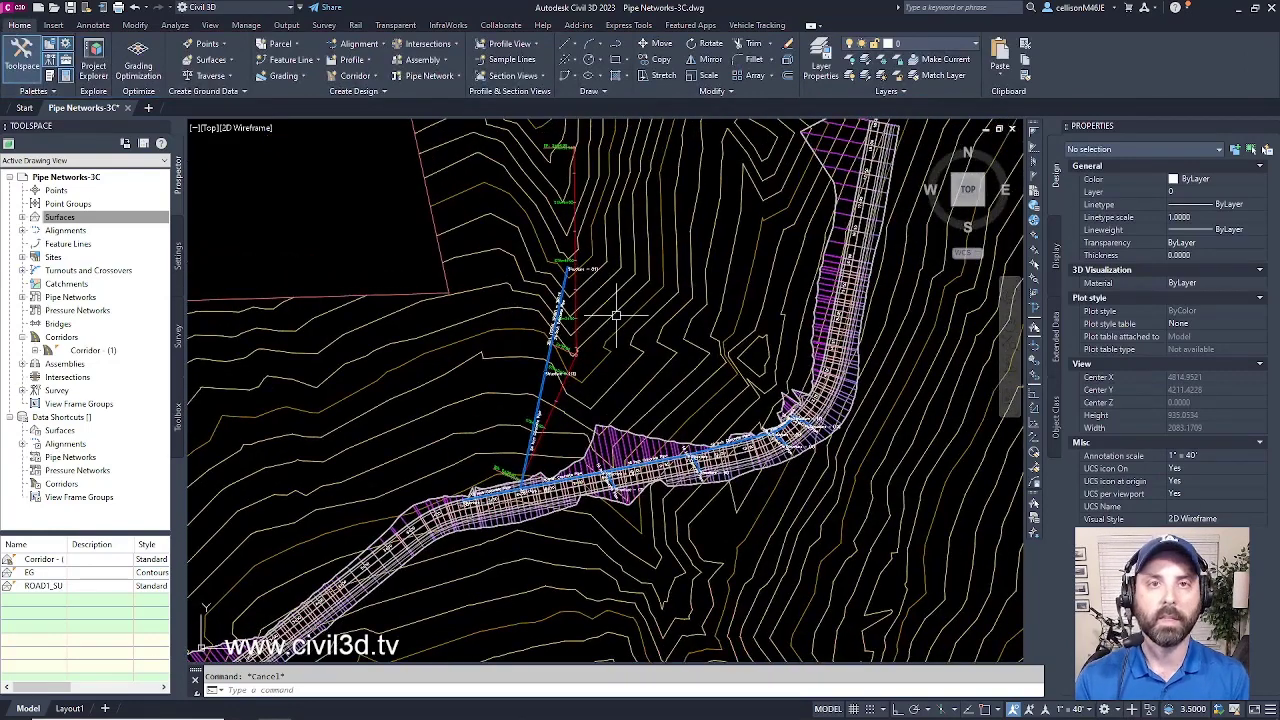
pyautogui.moveTo(617, 316)
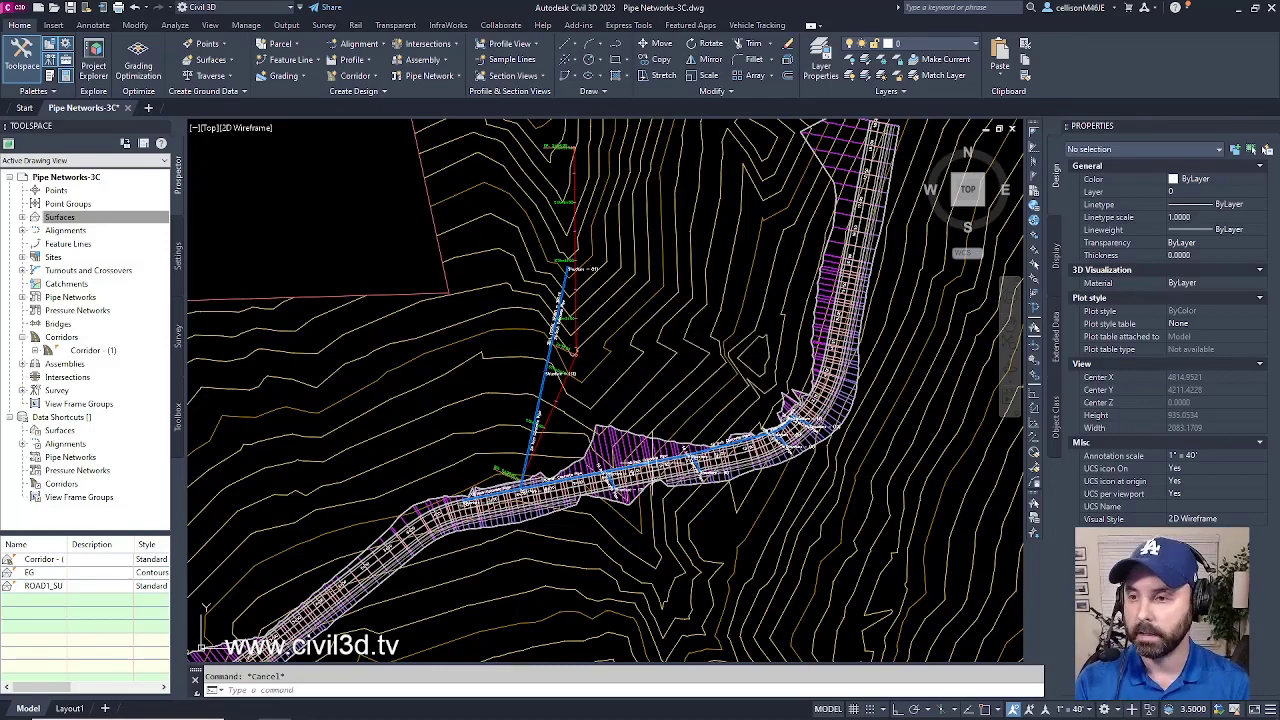
pyautogui.scroll(4, 644, 437)
pyautogui.click(644, 437)
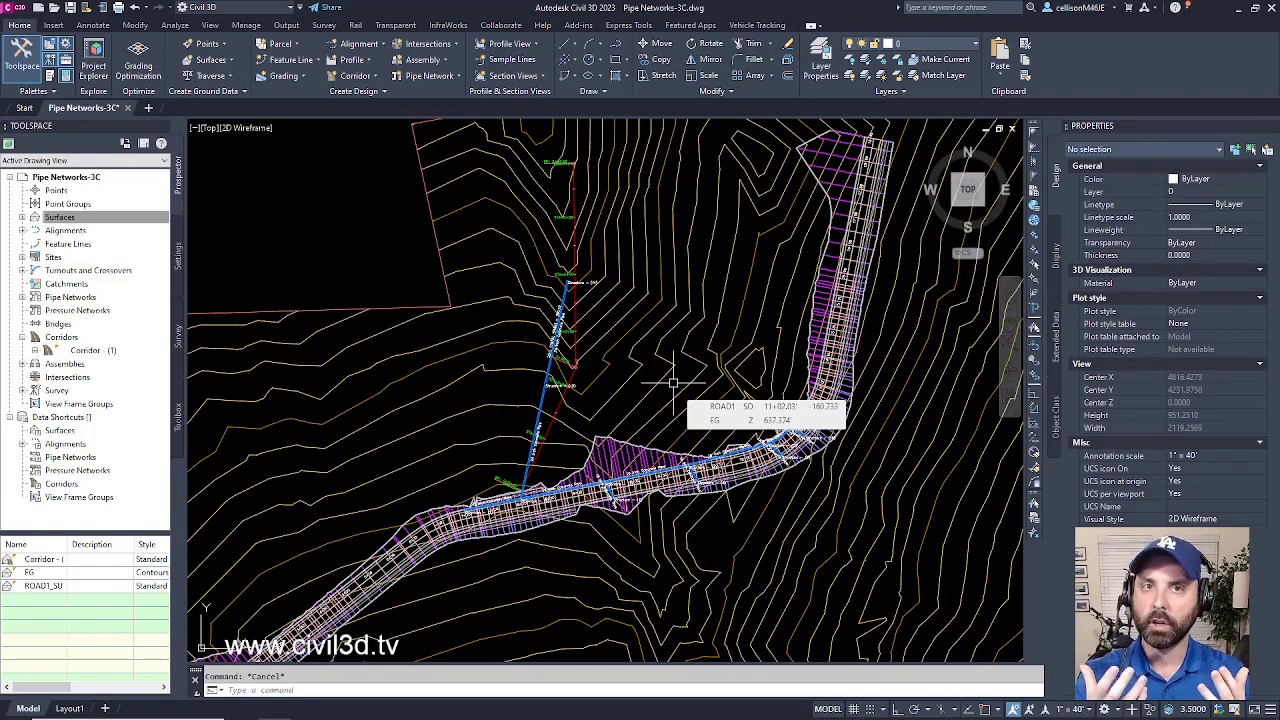
# Change the 24 inch concrete pipe's Style from Standard to Dotted in Properties, then deselect it
pyautogui.scroll(5, 527, 452)
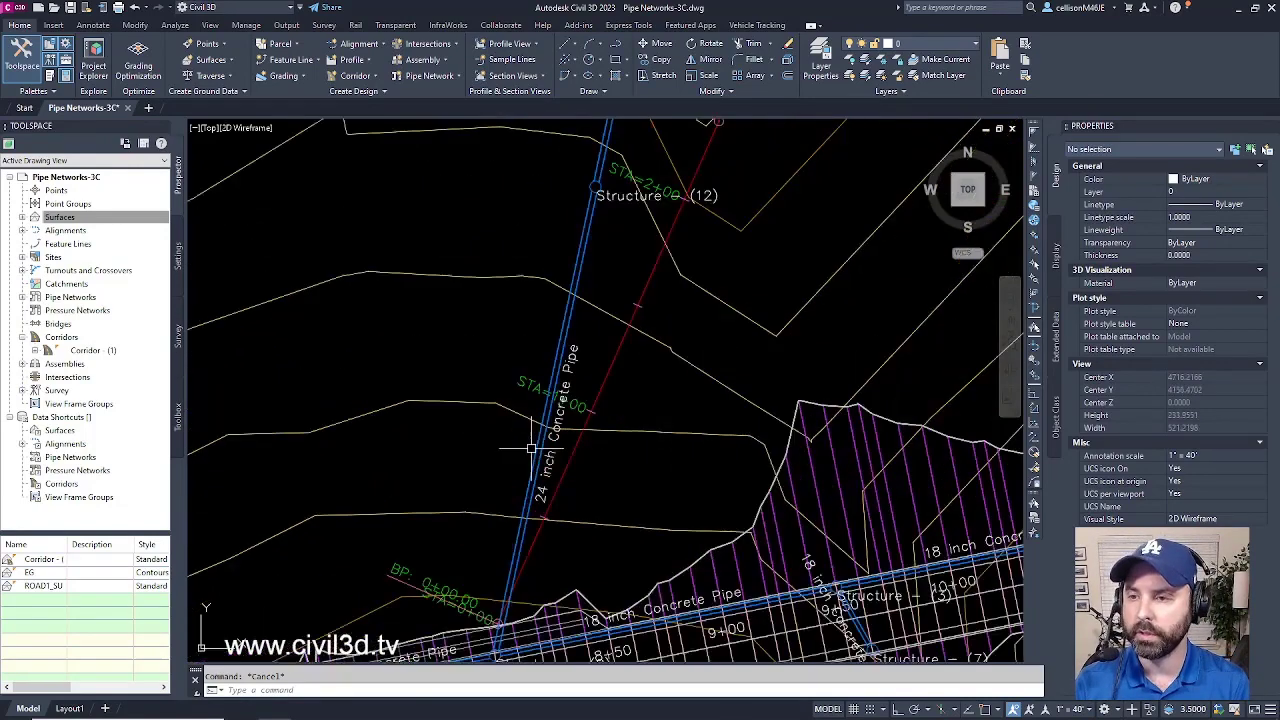
pyautogui.scroll(-2, 526, 455)
pyautogui.moveTo(525, 458); pyautogui.dragTo(511, 470, button='middle')
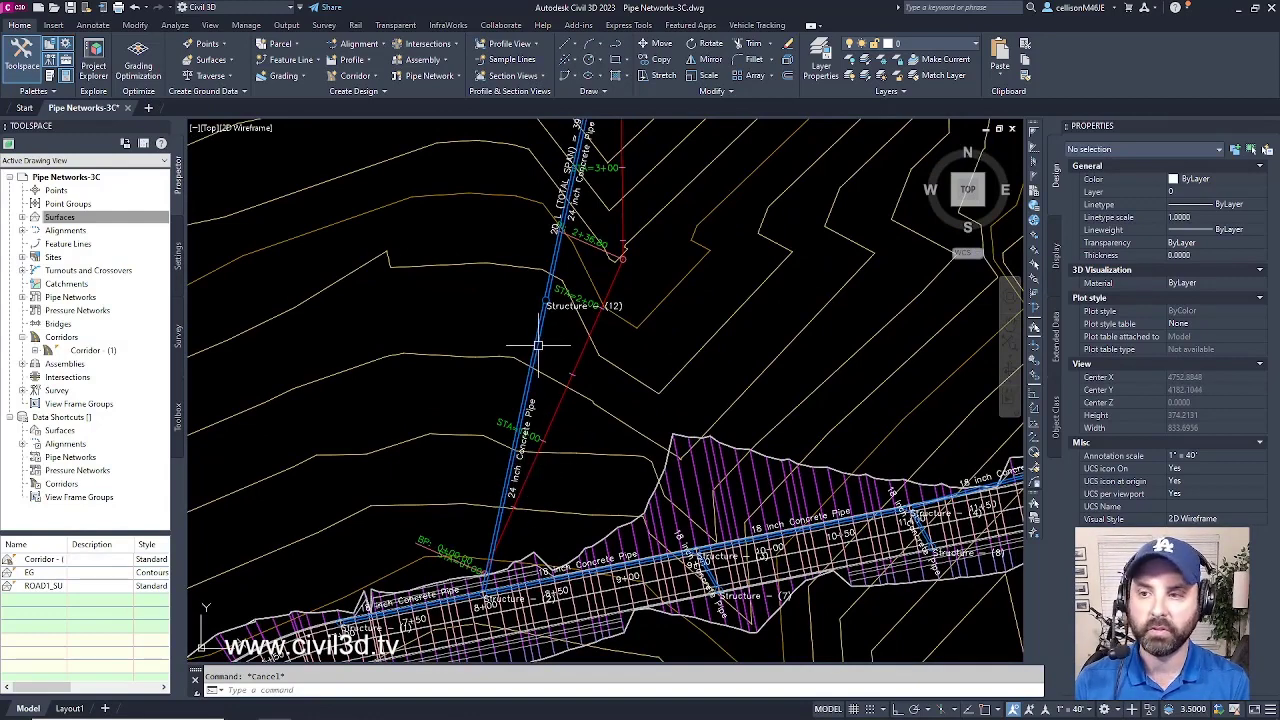
pyautogui.moveTo(537, 345)
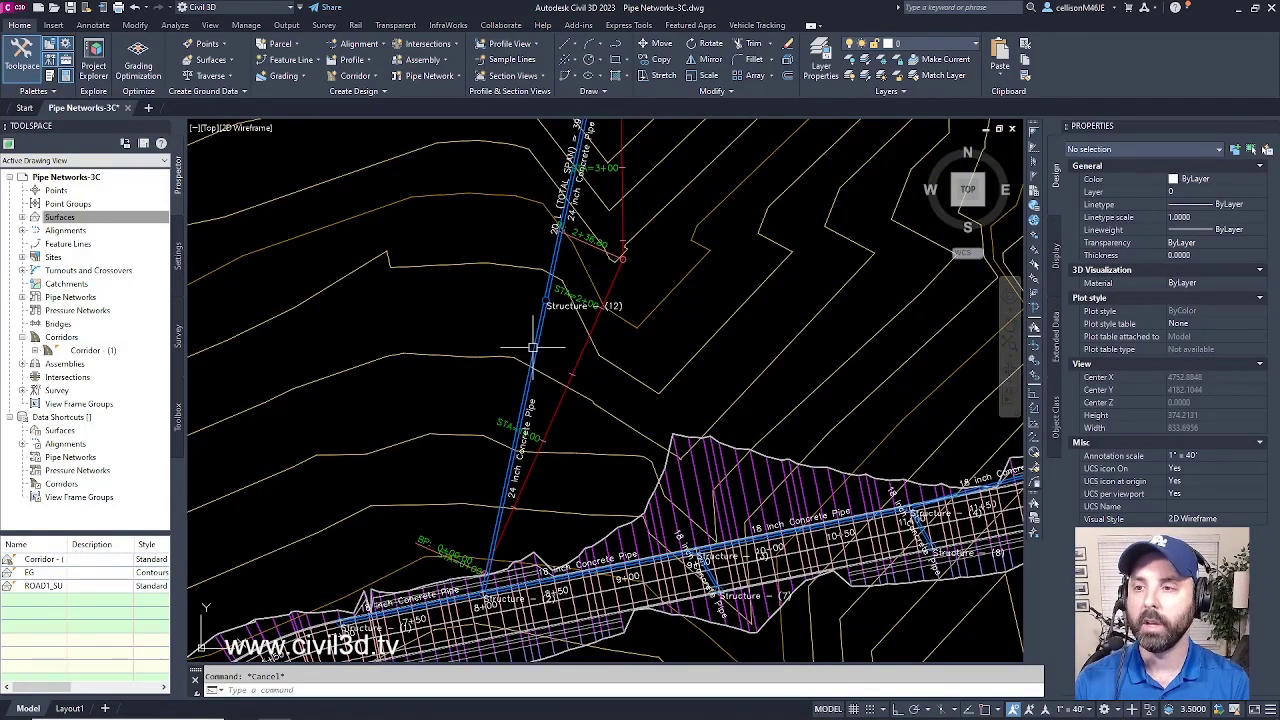
pyautogui.click(548, 334)
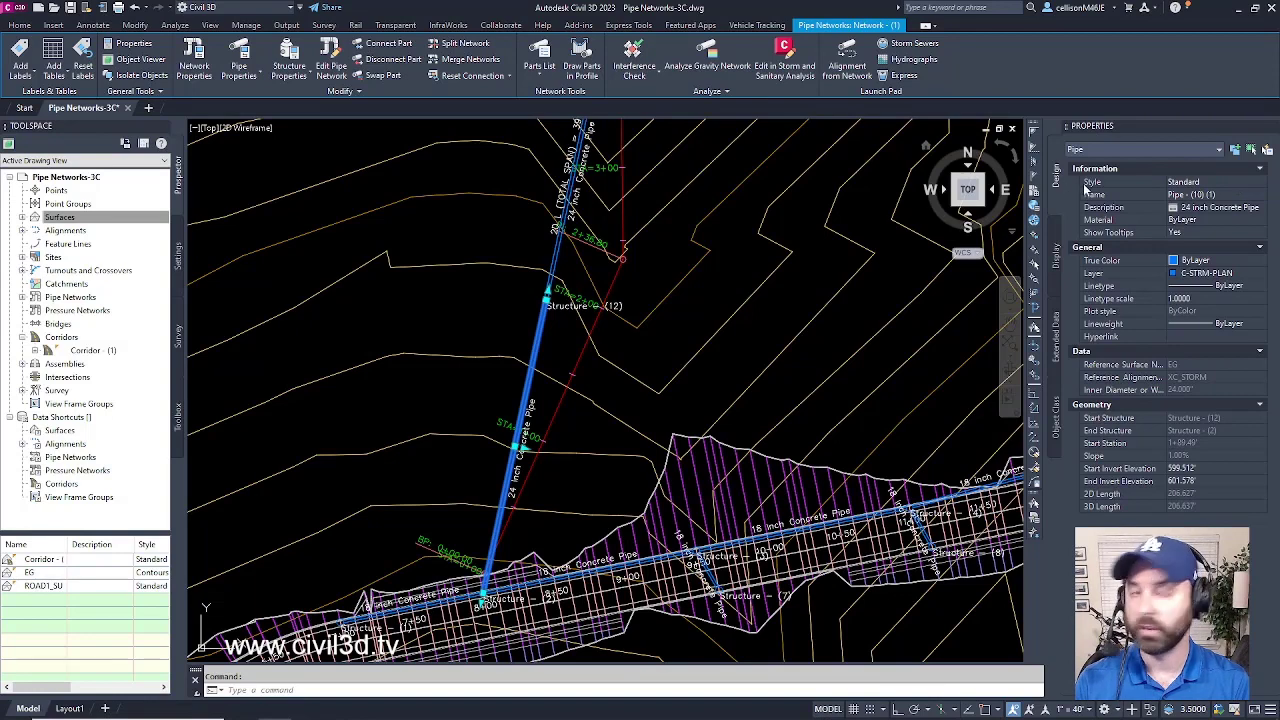
pyautogui.click(1246, 184)
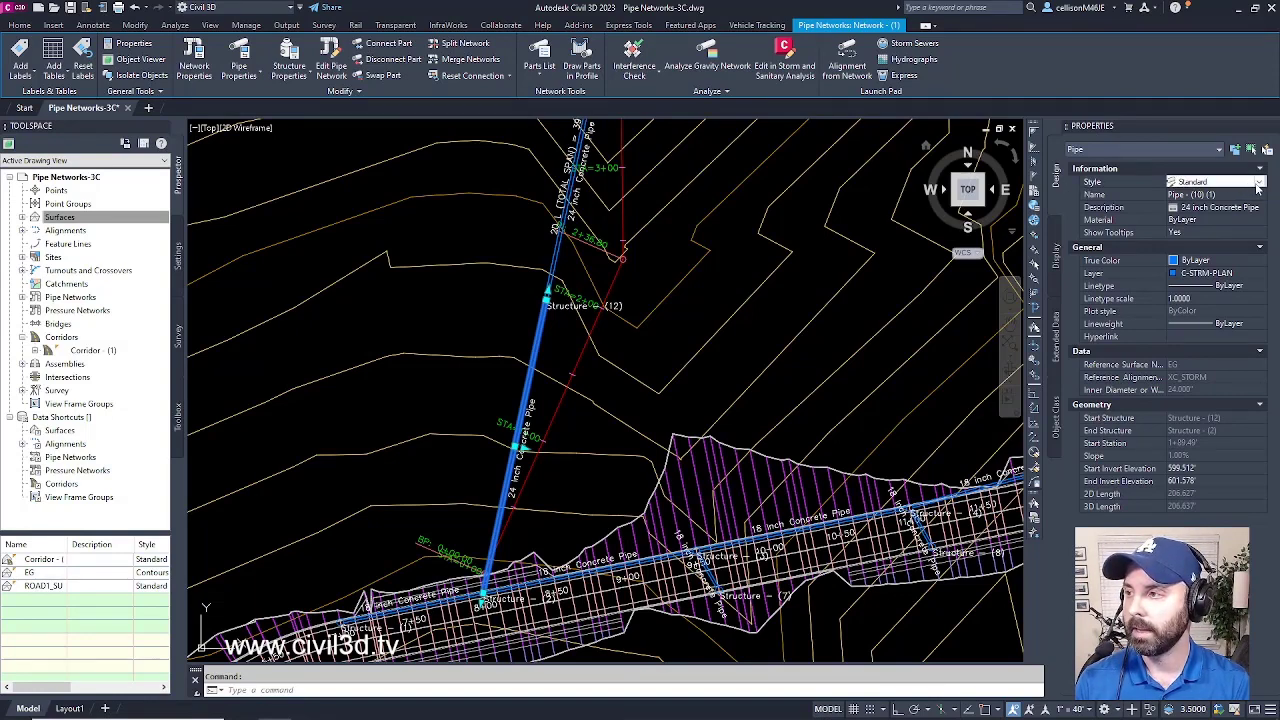
pyautogui.click(1260, 182)
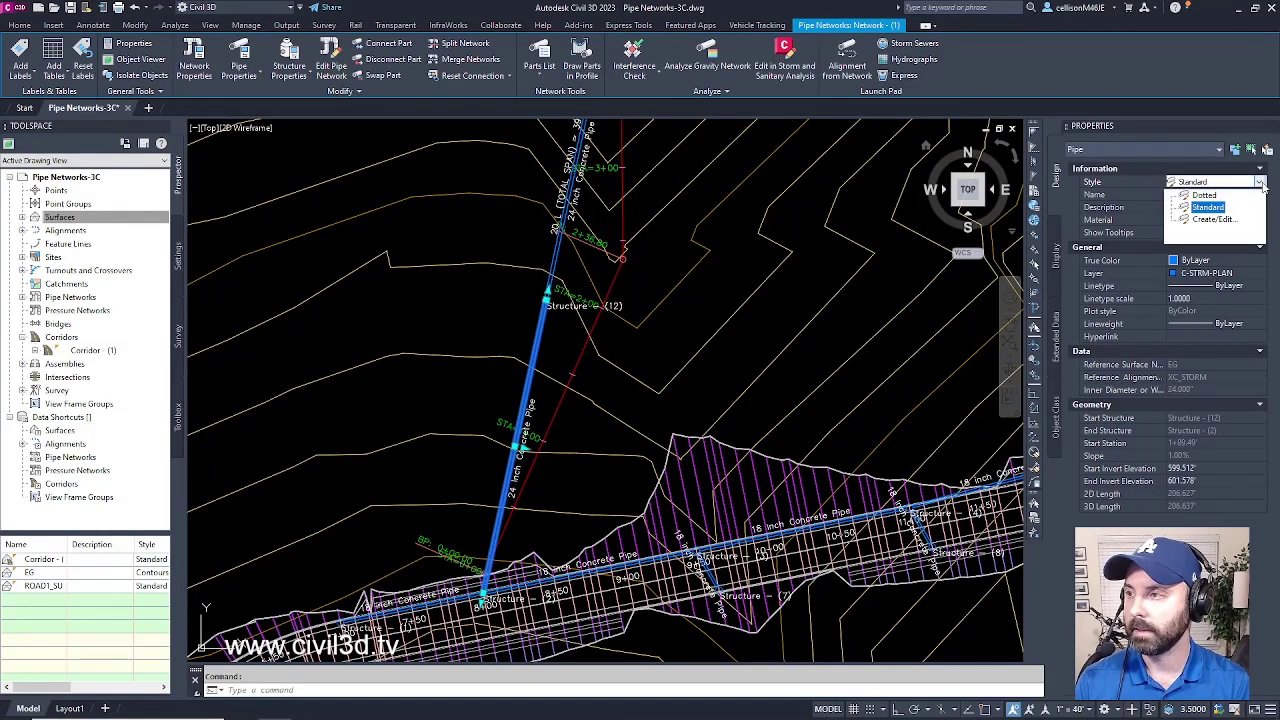
pyautogui.click(1205, 196)
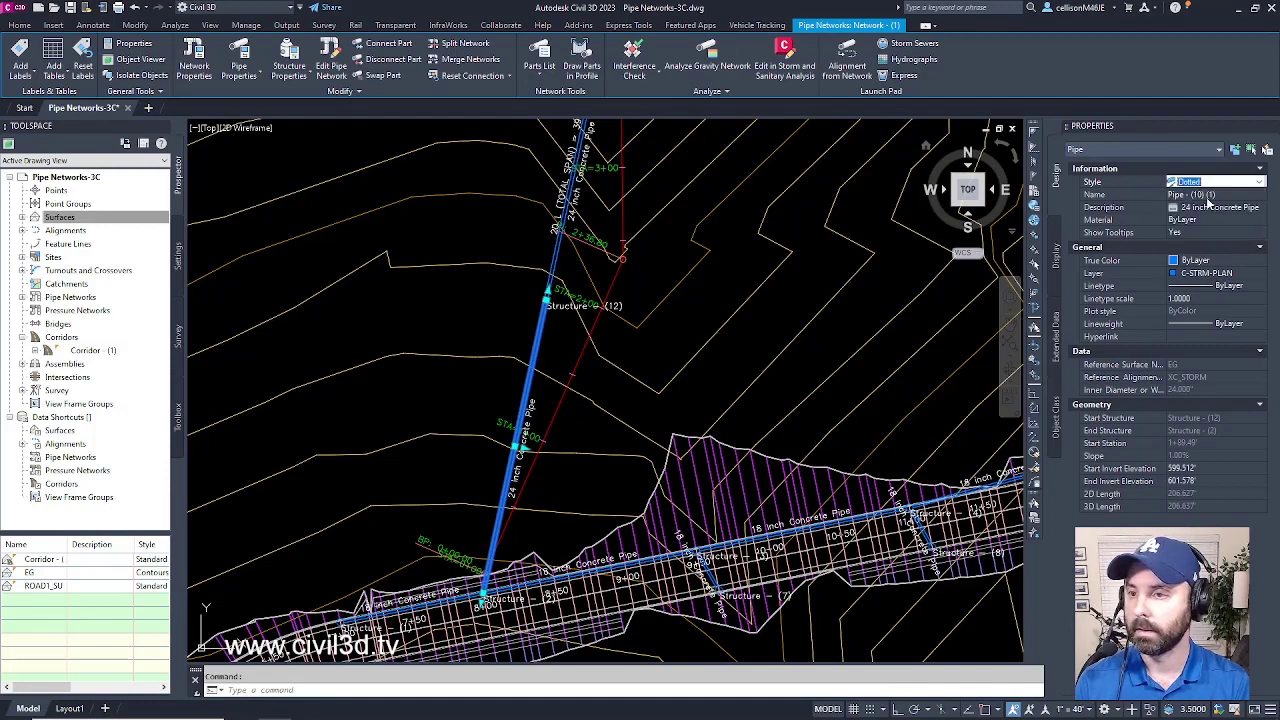
pyautogui.press('Escape')
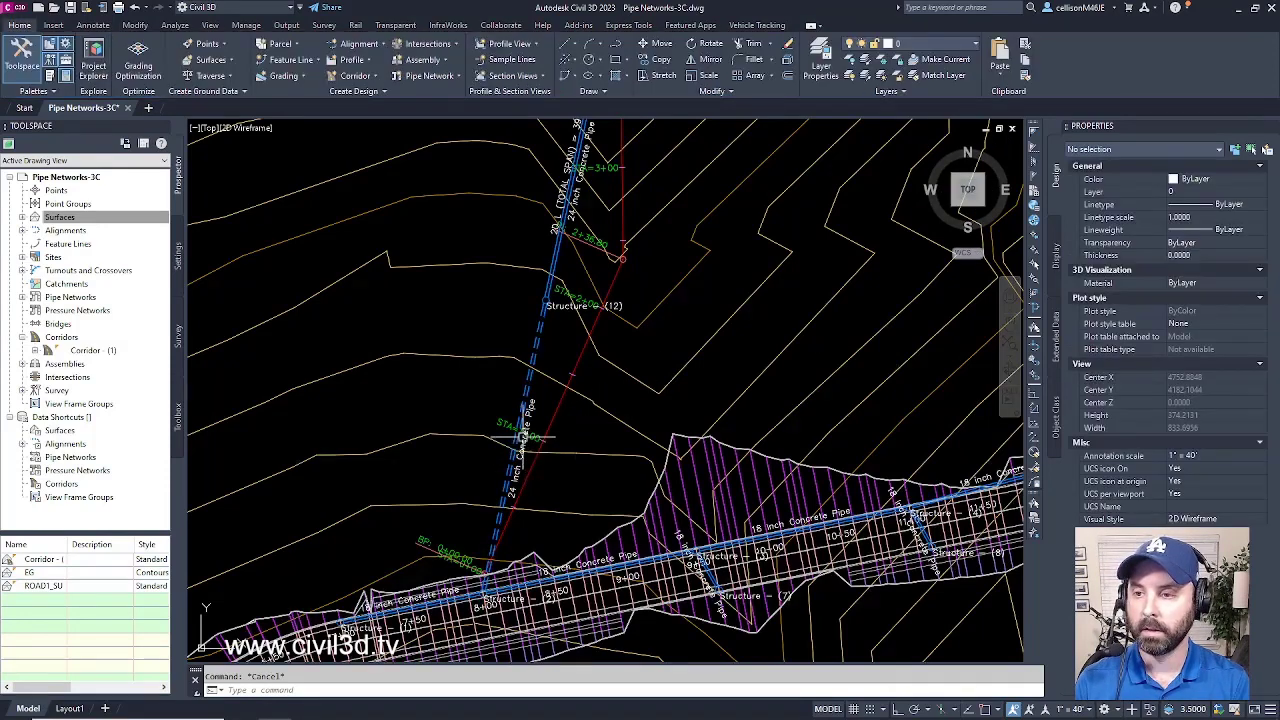
pyautogui.scroll(3, 530, 430)
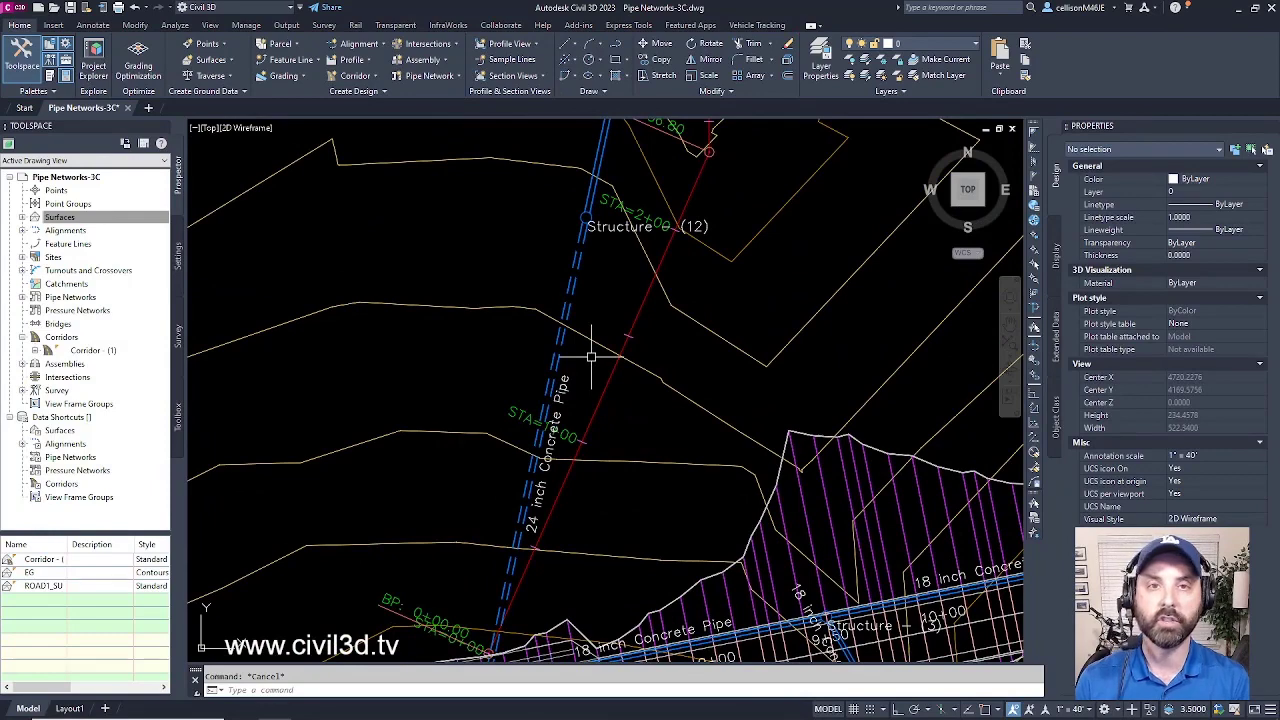
pyautogui.moveTo(591, 356)
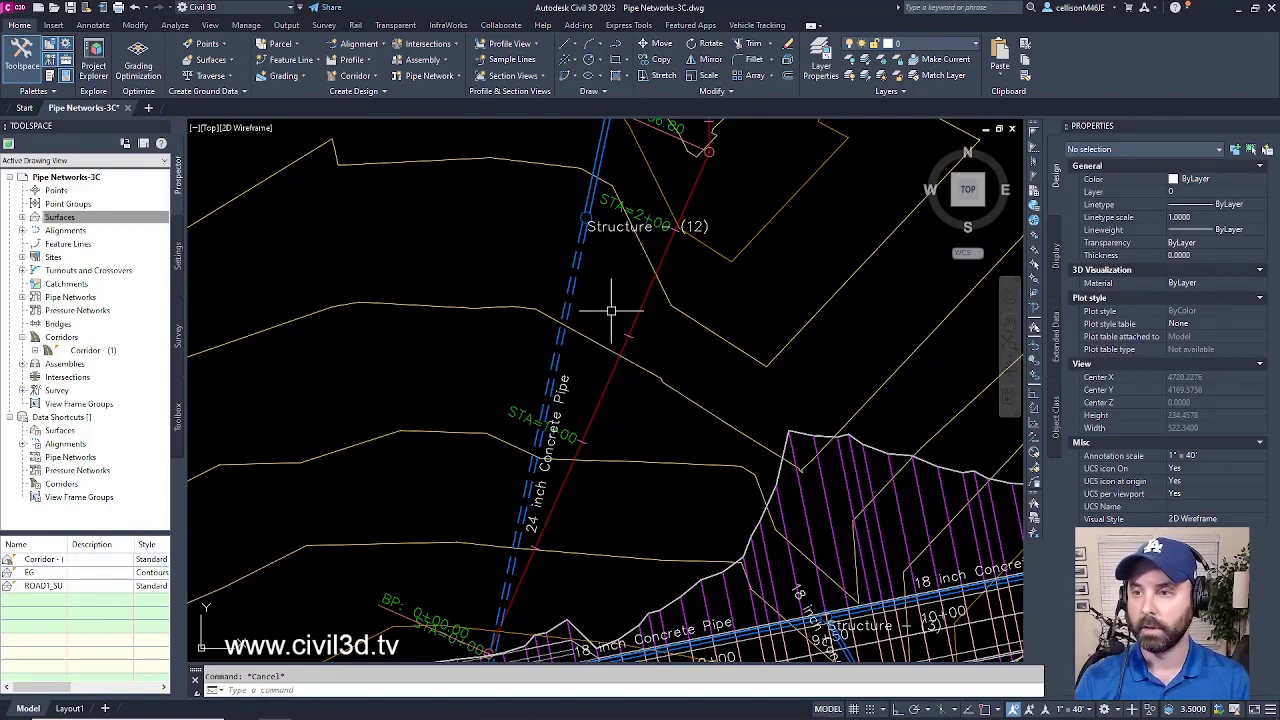
pyautogui.scroll(-5, 572, 430)
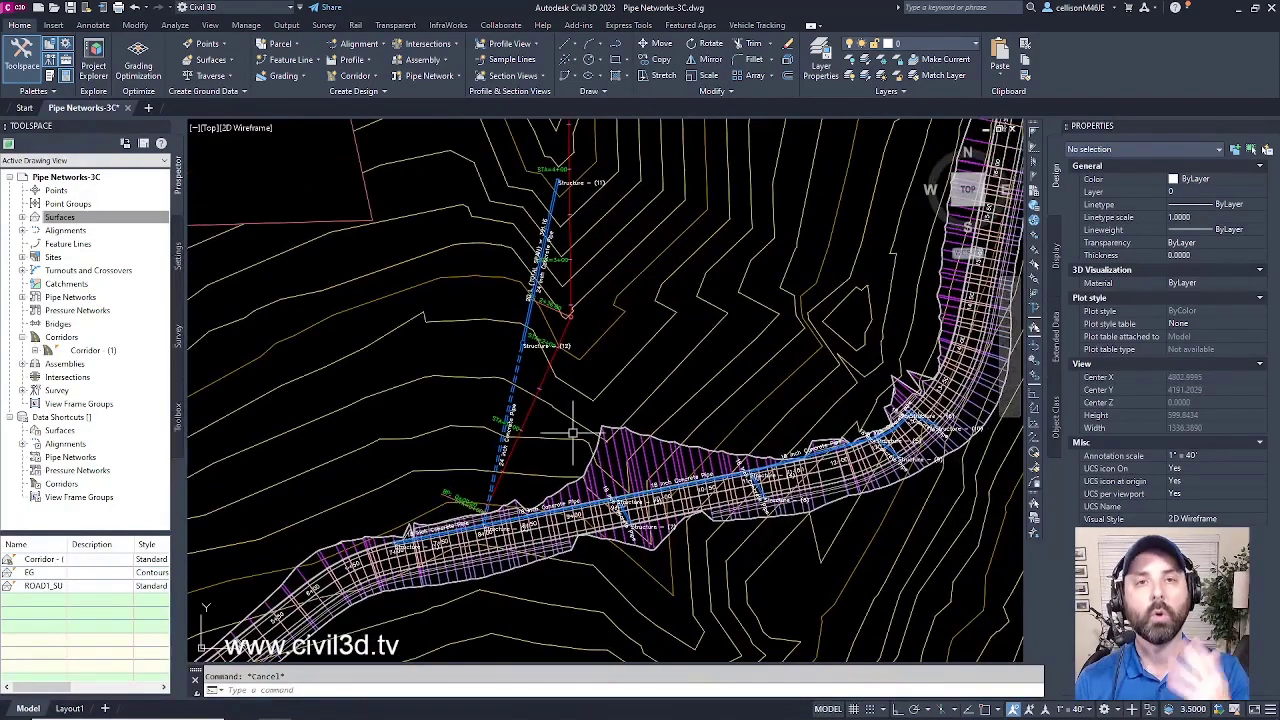
pyautogui.click(541, 378)
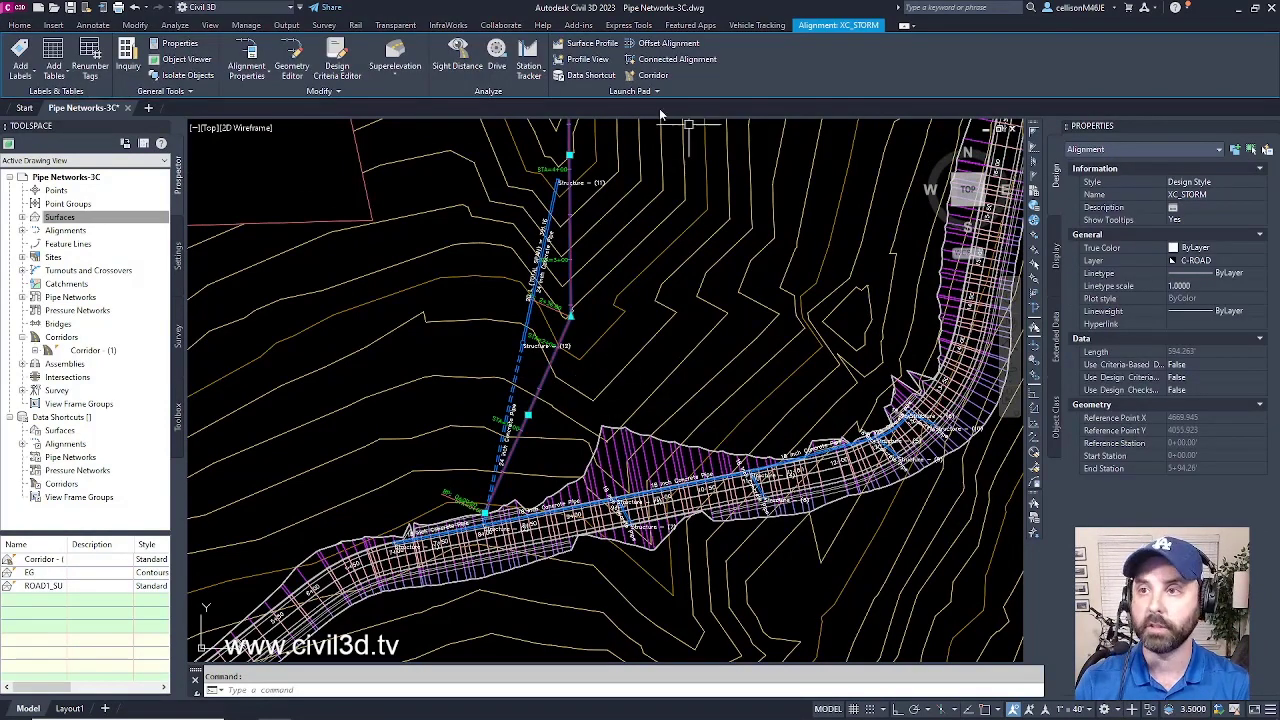
pyautogui.press('Escape')
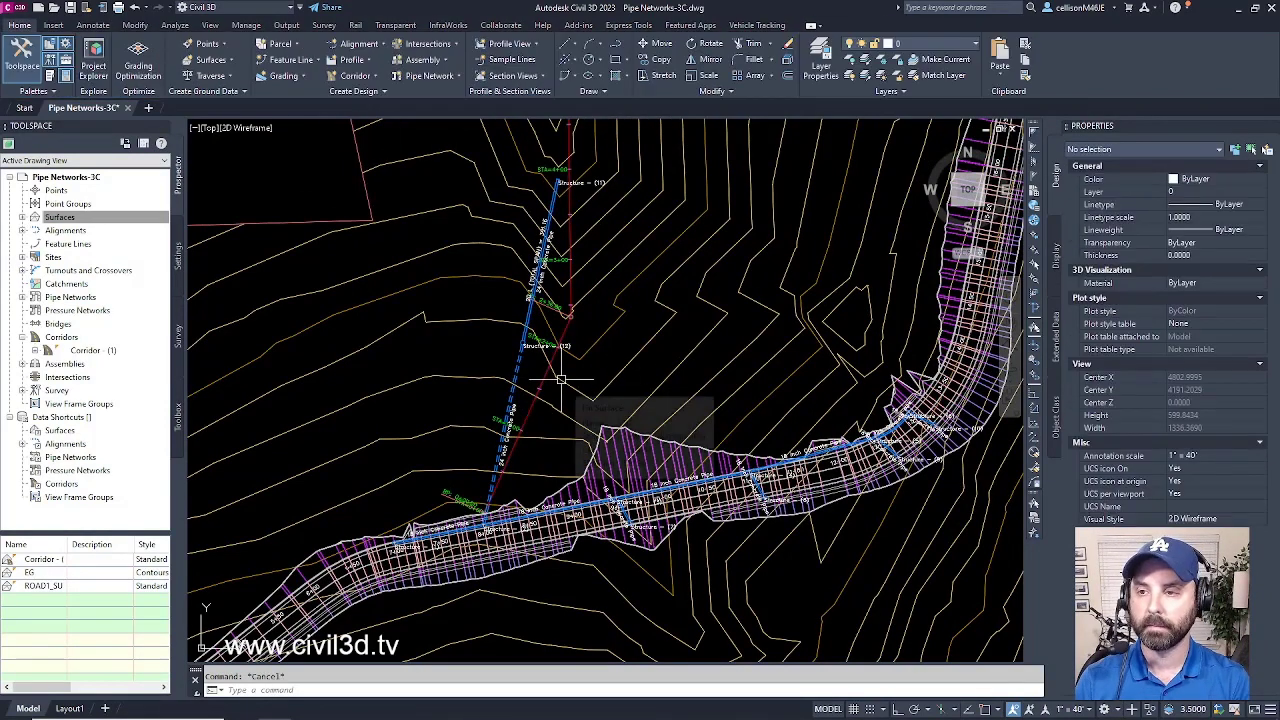
pyautogui.scroll(4, 545, 385)
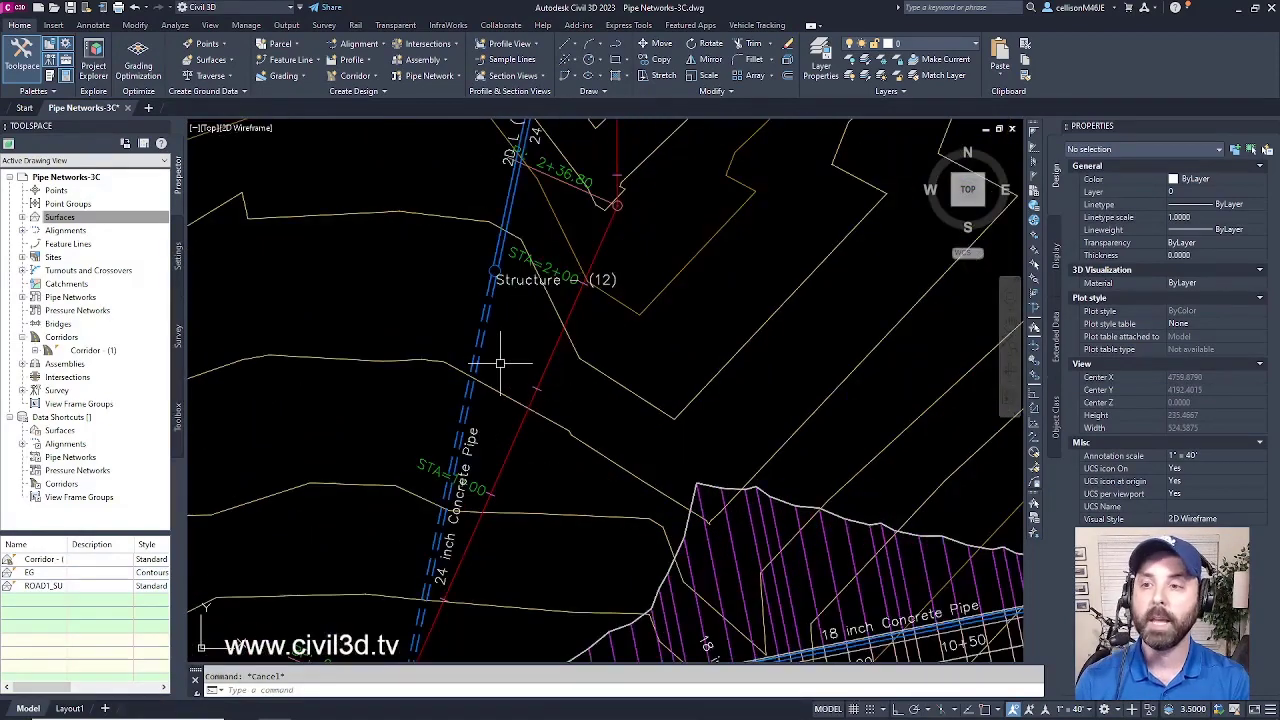
pyautogui.moveTo(500, 364)
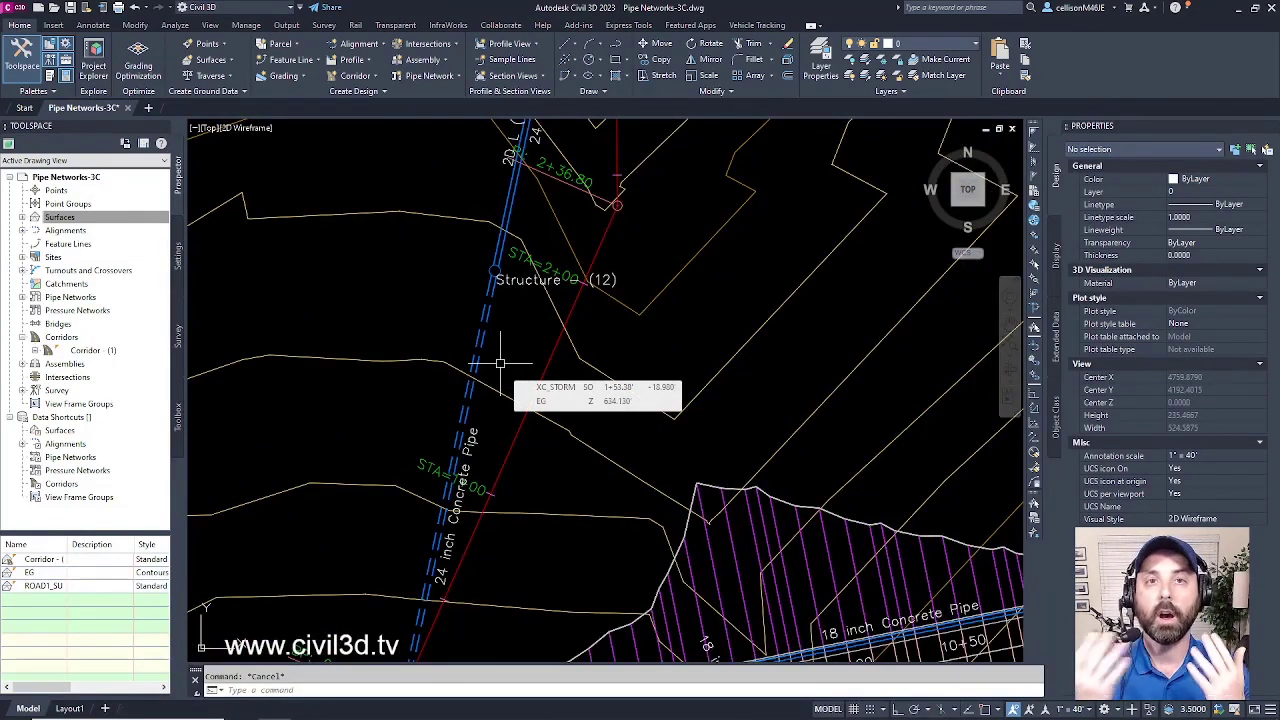